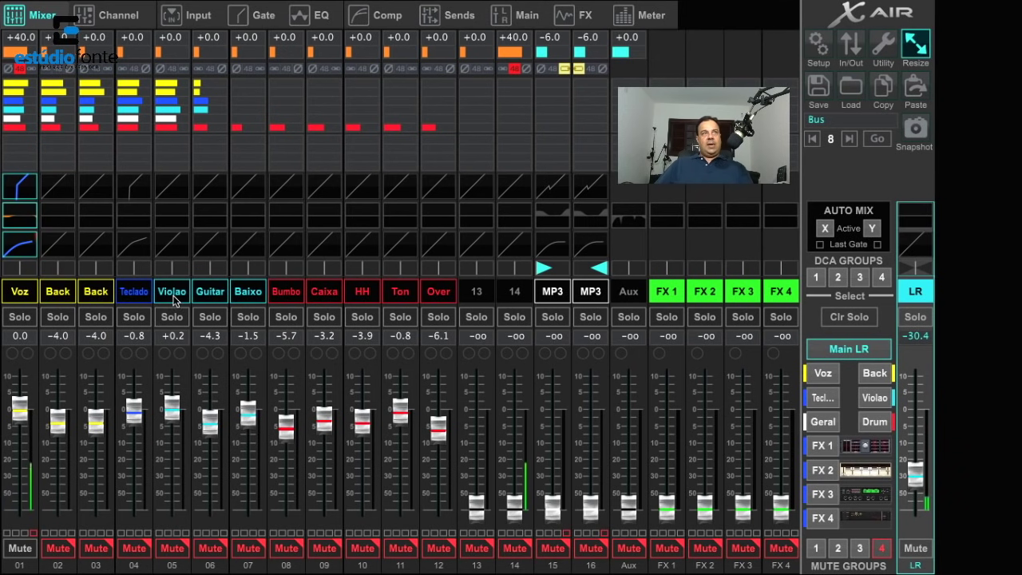
# Adjust the Violao channel's send to the Voz bus to about -5.3 dB.
pyautogui.moveTo(169, 100)
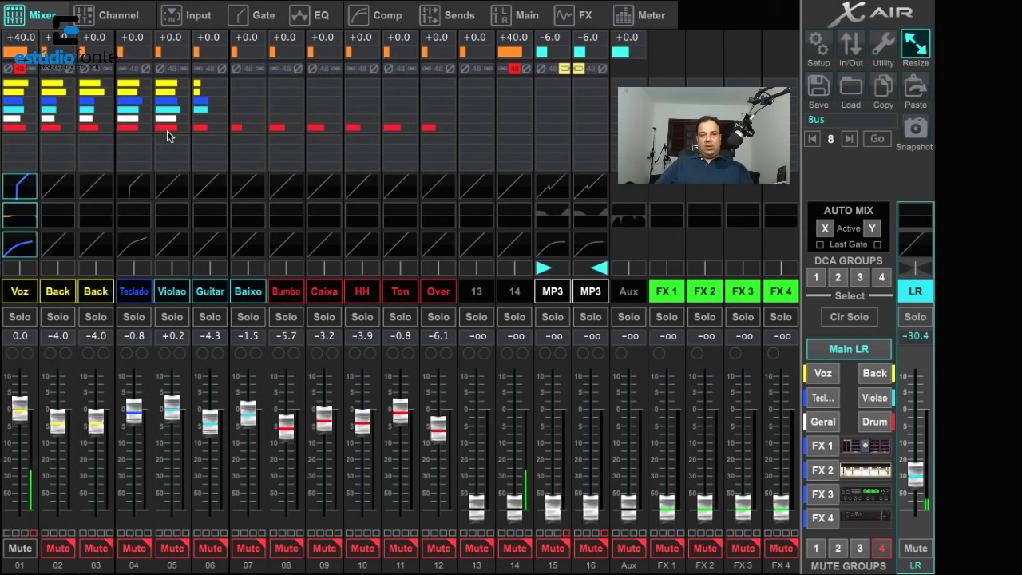
pyautogui.moveTo(173, 141)
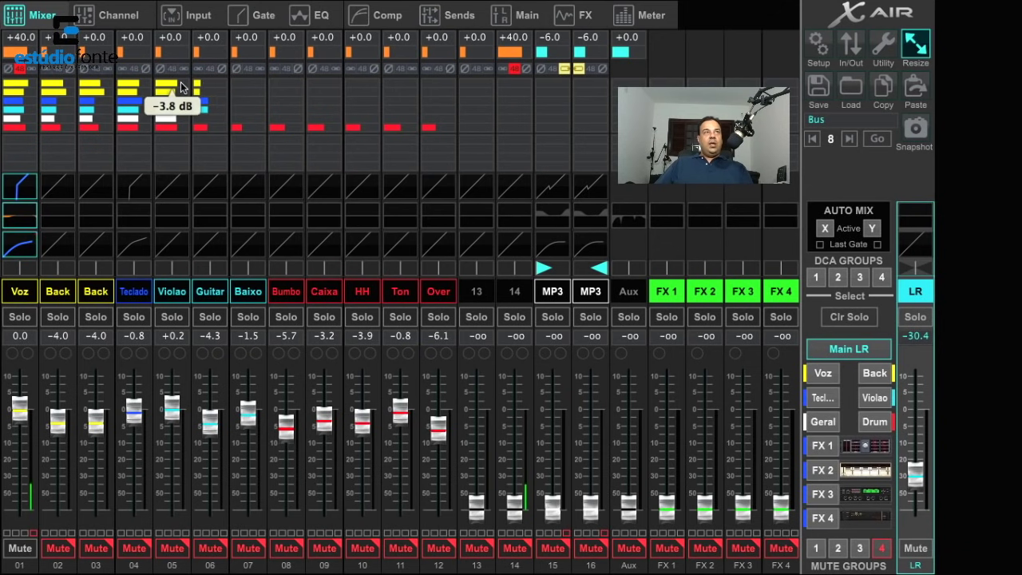
pyautogui.moveTo(265, 87); pyautogui.dragTo(176, 81)
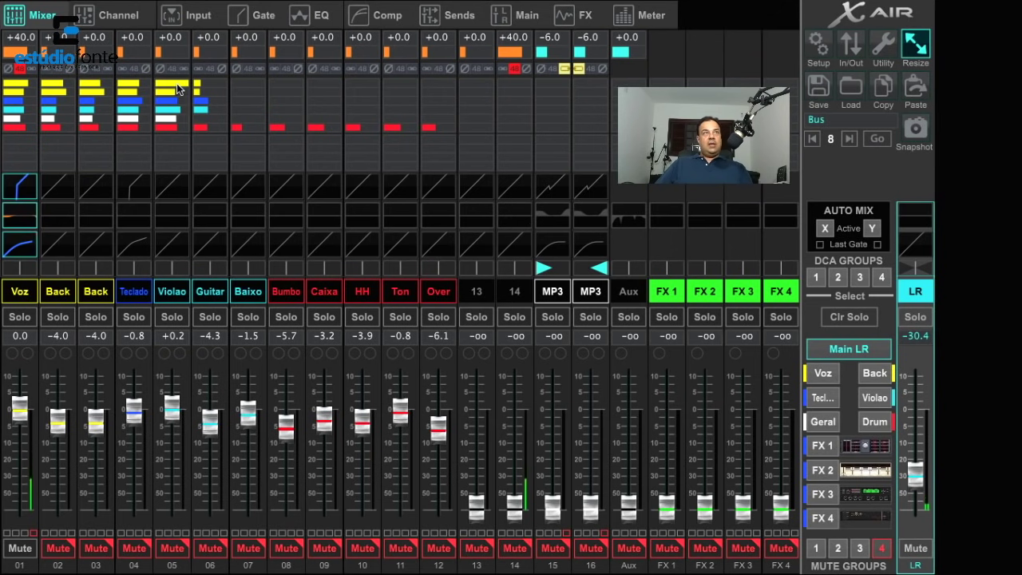
pyautogui.moveTo(176, 83)
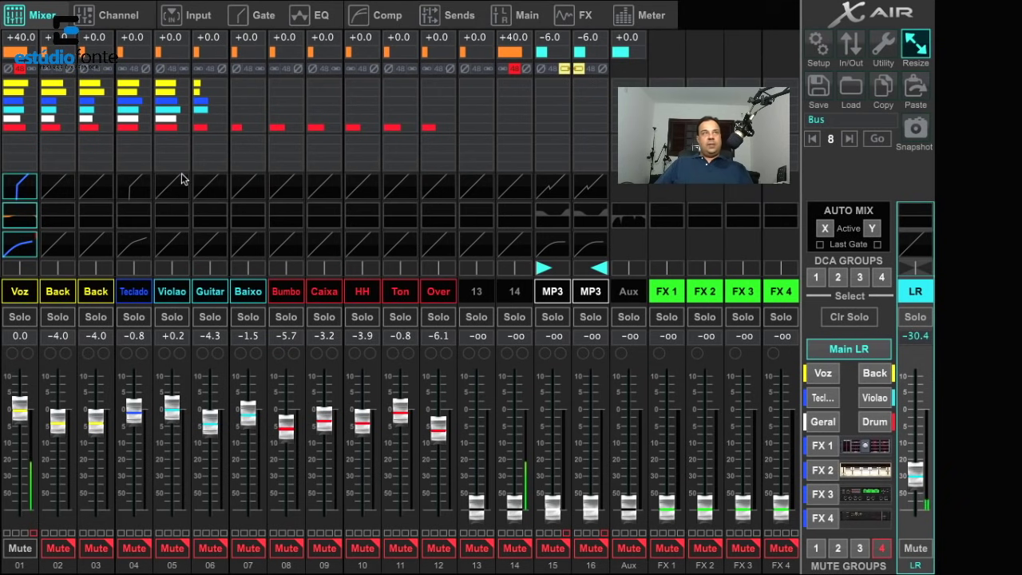
pyautogui.moveTo(171, 131)
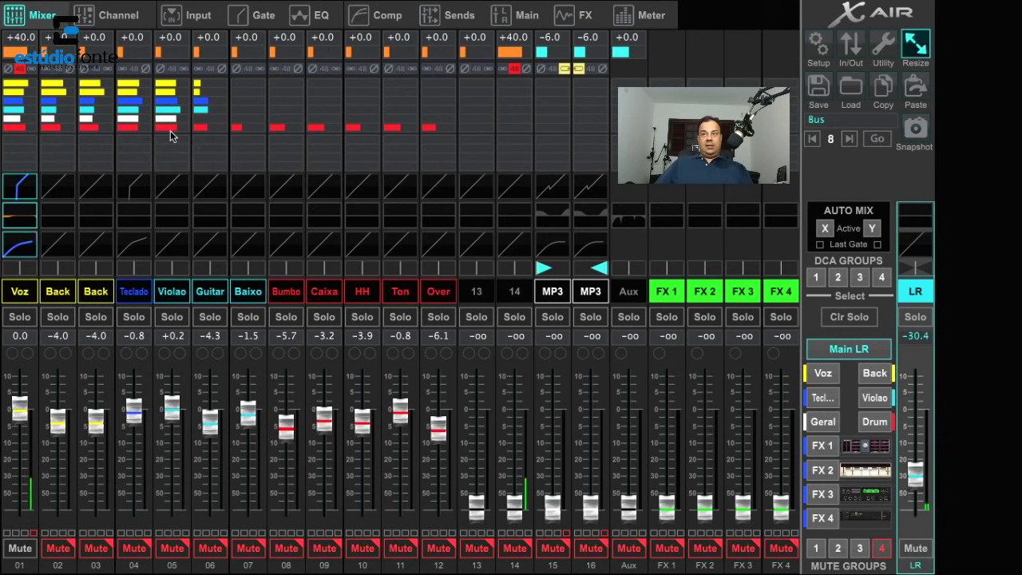
# Examine the bus send levels of the Violao and Baixo channels in the Main LR view.
pyautogui.click(882, 422)
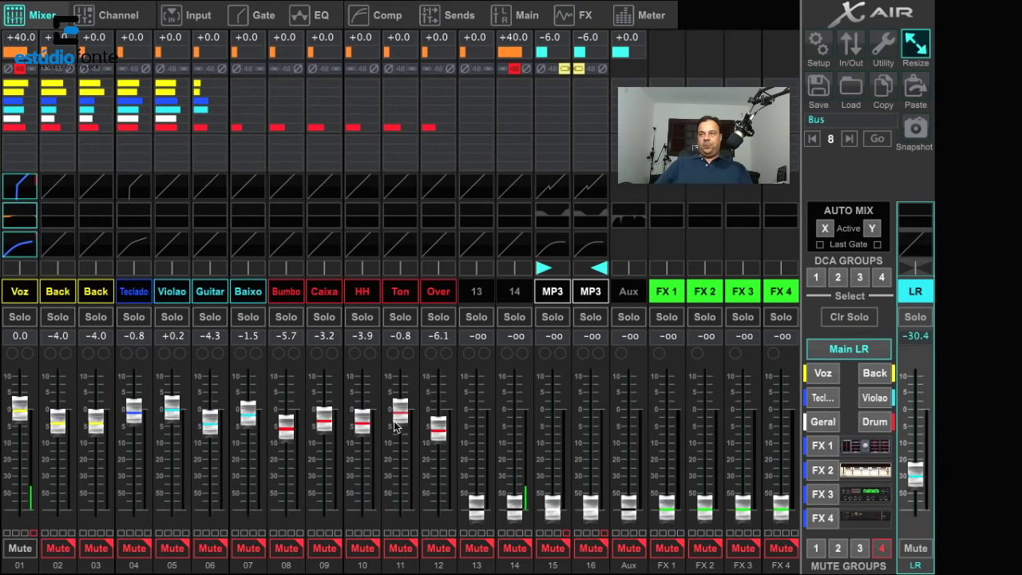
pyautogui.moveTo(394, 161)
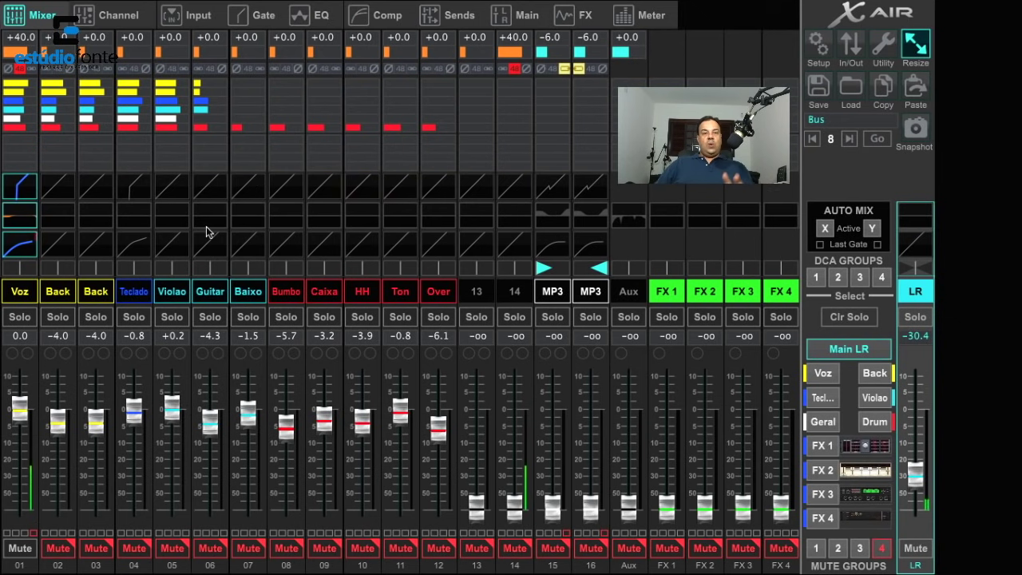
pyautogui.click(172, 293)
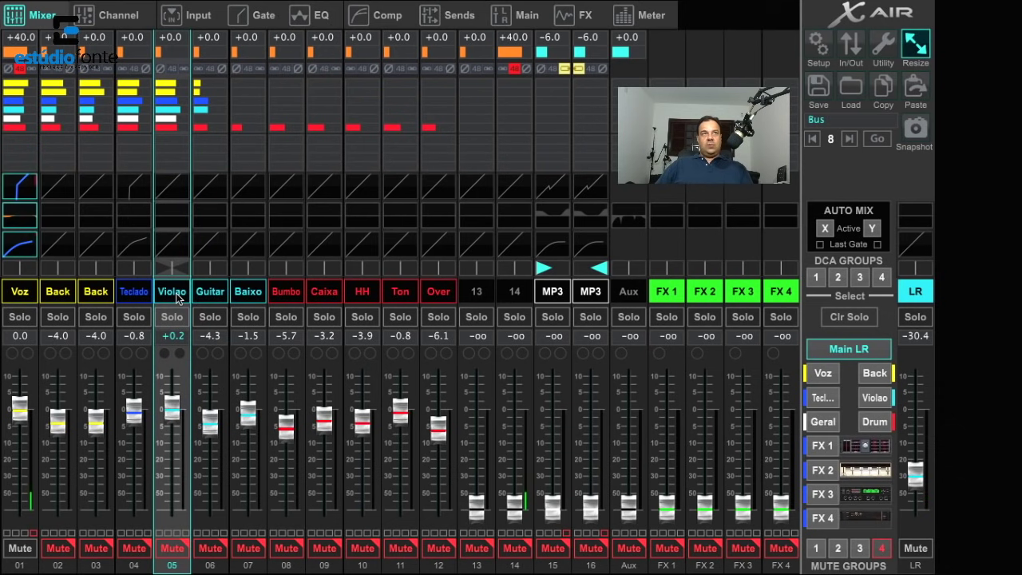
pyautogui.click(249, 294)
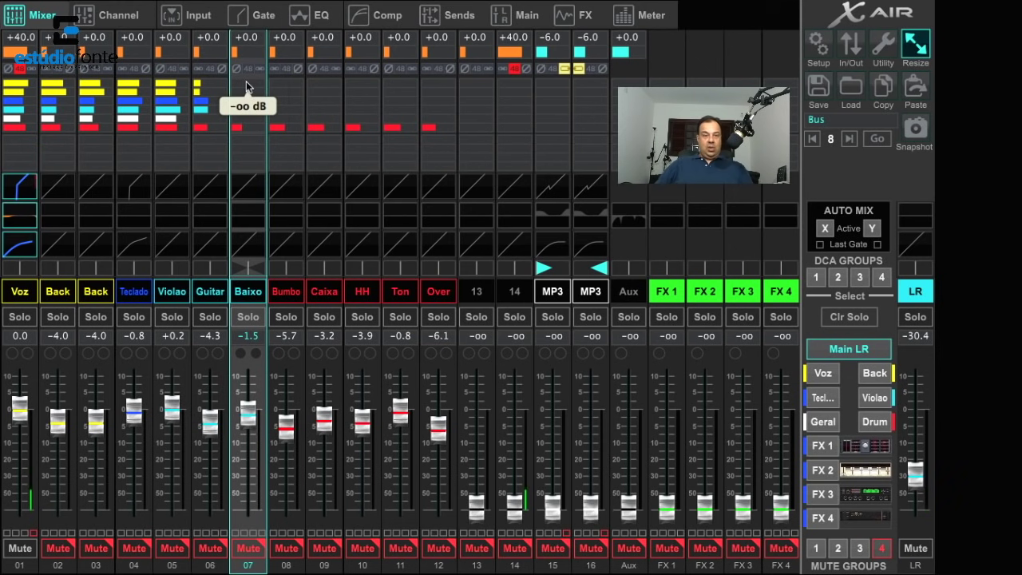
pyautogui.click(251, 127)
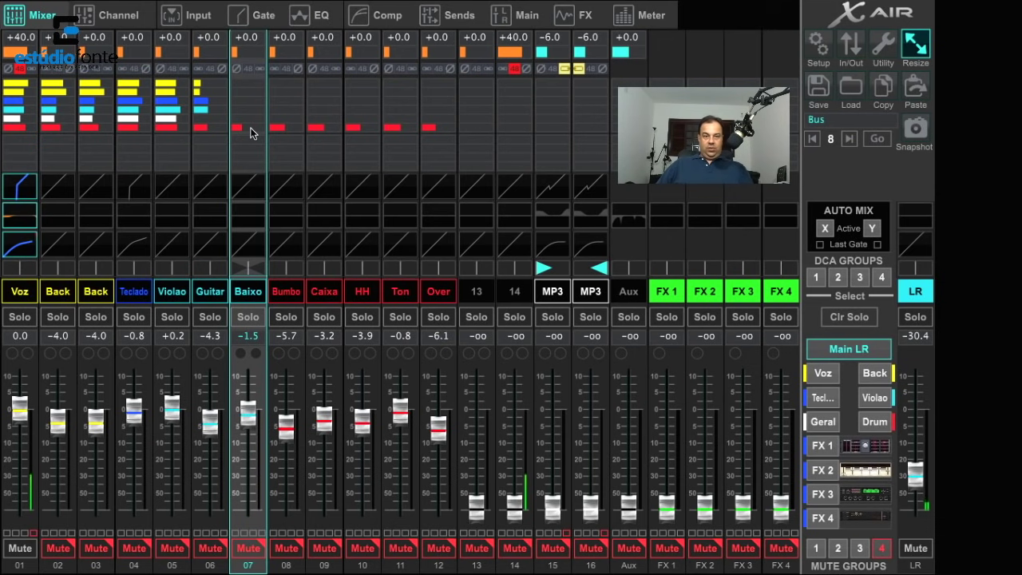
# Compare the channel levels of the Voz bus mix with those of the Main LR mix.
pyautogui.click(823, 375)
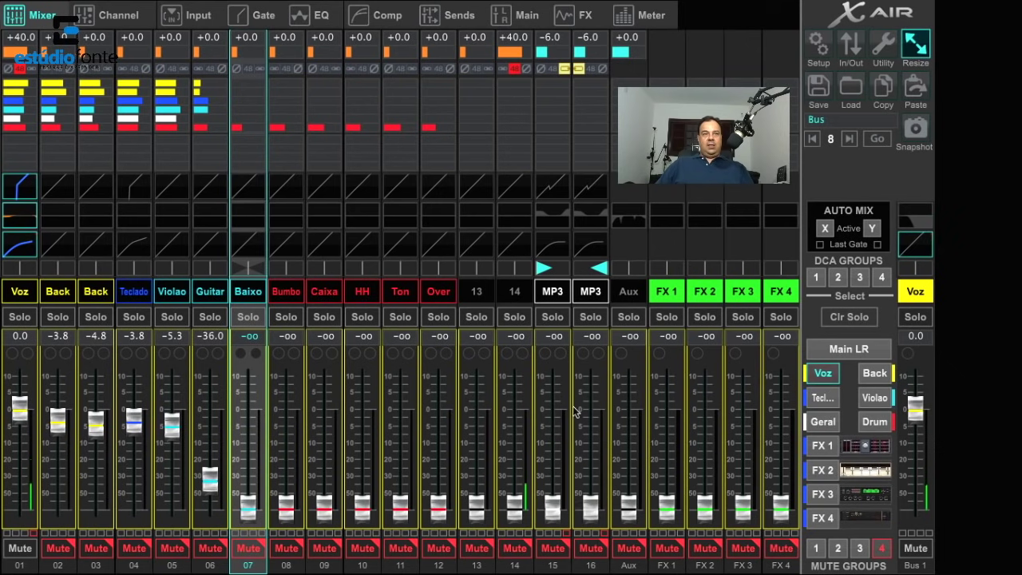
pyautogui.click(916, 290)
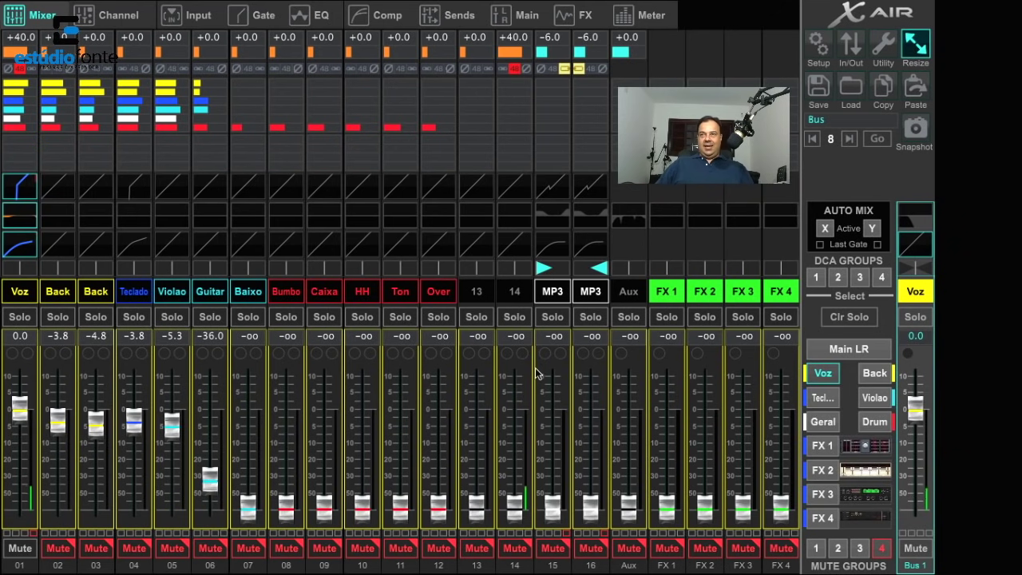
pyautogui.click(830, 352)
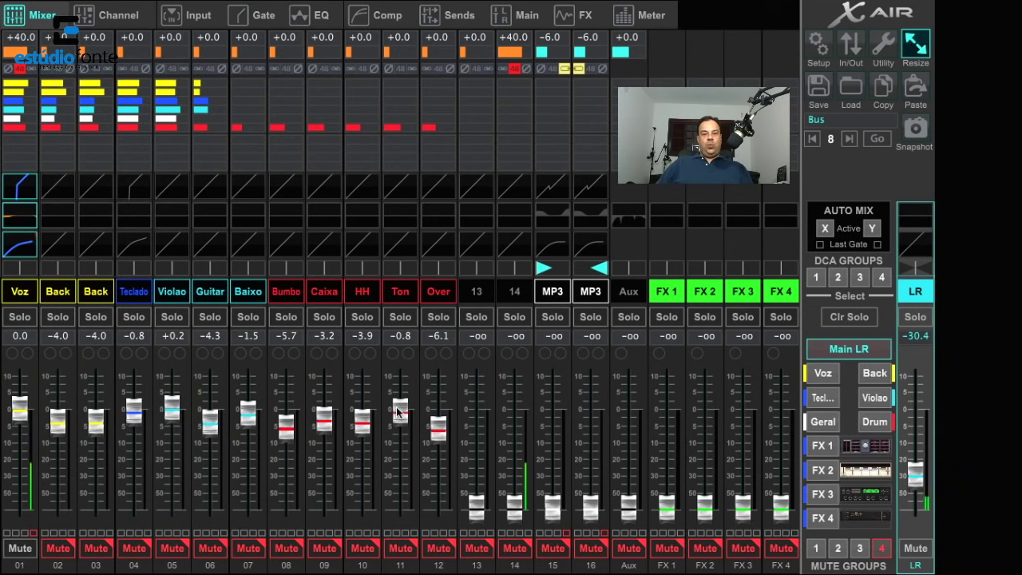
# Lower the Guitar channel's send in the Voz bus mix to -46.0 dB.
pyautogui.click(828, 376)
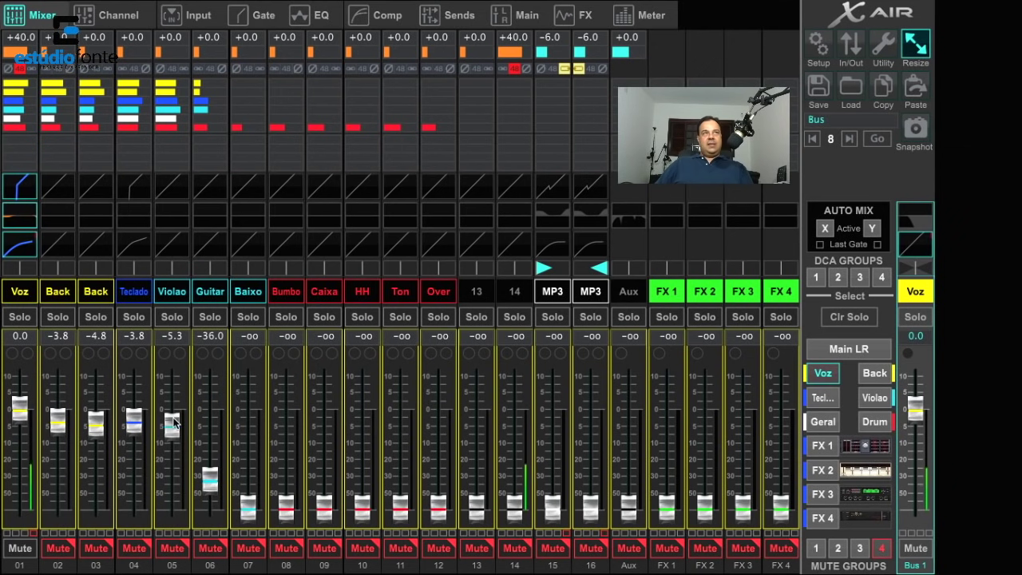
pyautogui.moveTo(43, 86)
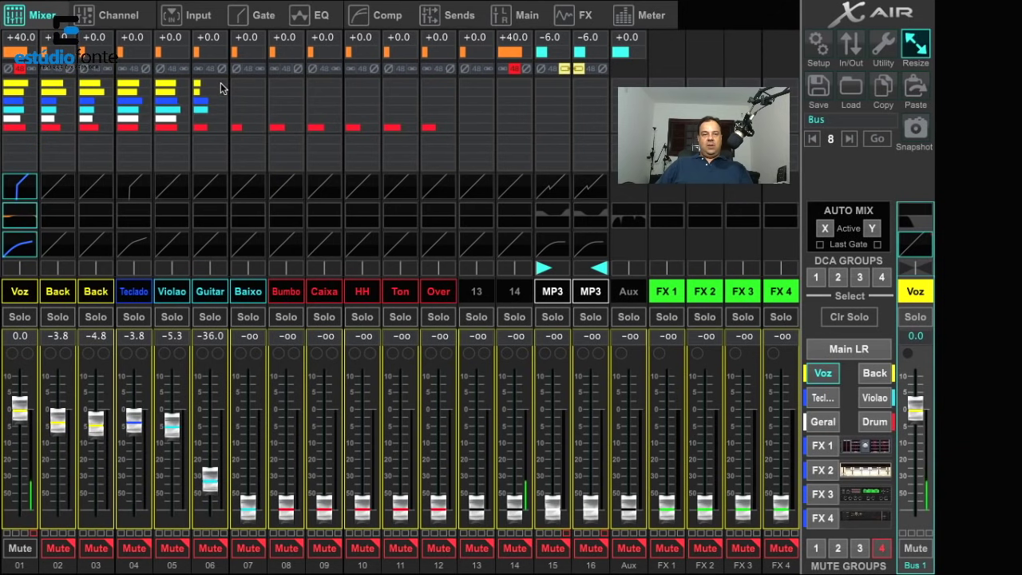
pyautogui.moveTo(223, 89)
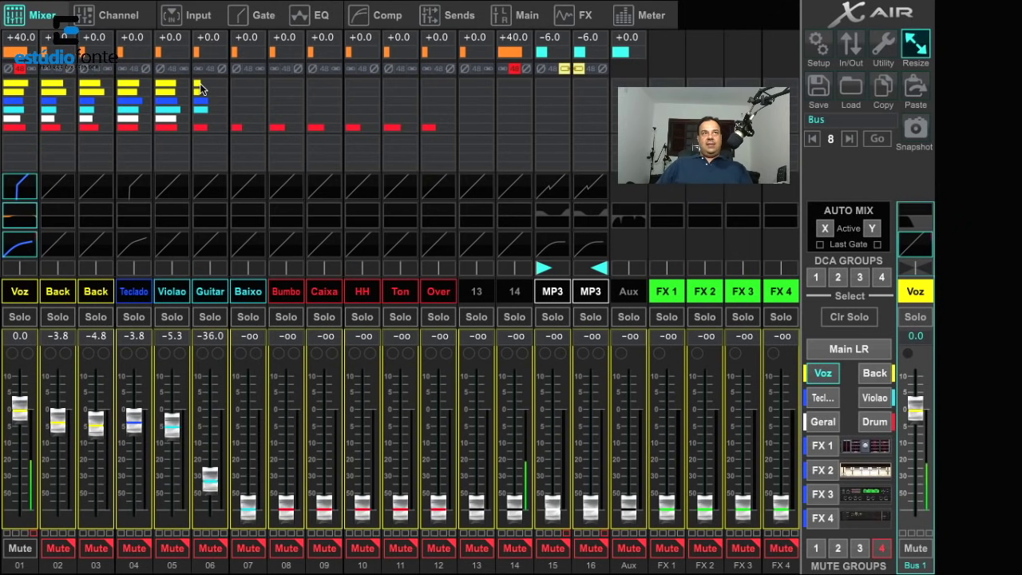
pyautogui.moveTo(209, 483)
pyautogui.mouseDown()
pyautogui.moveTo(210, 381)
pyautogui.moveTo(210, 519)
pyautogui.moveTo(210, 417)
pyautogui.moveTo(210, 502)
pyautogui.mouseUp()
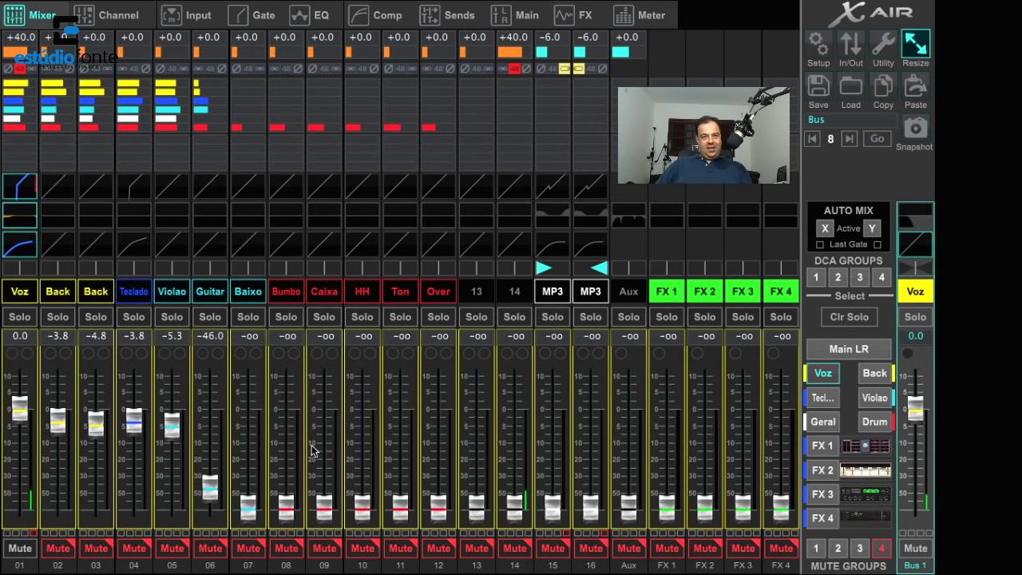
# Review the send levels of the Drum, Voz, Back, Teclado, Violao and Geral buses, then return to the Main LR mix.
pyautogui.click(870, 423)
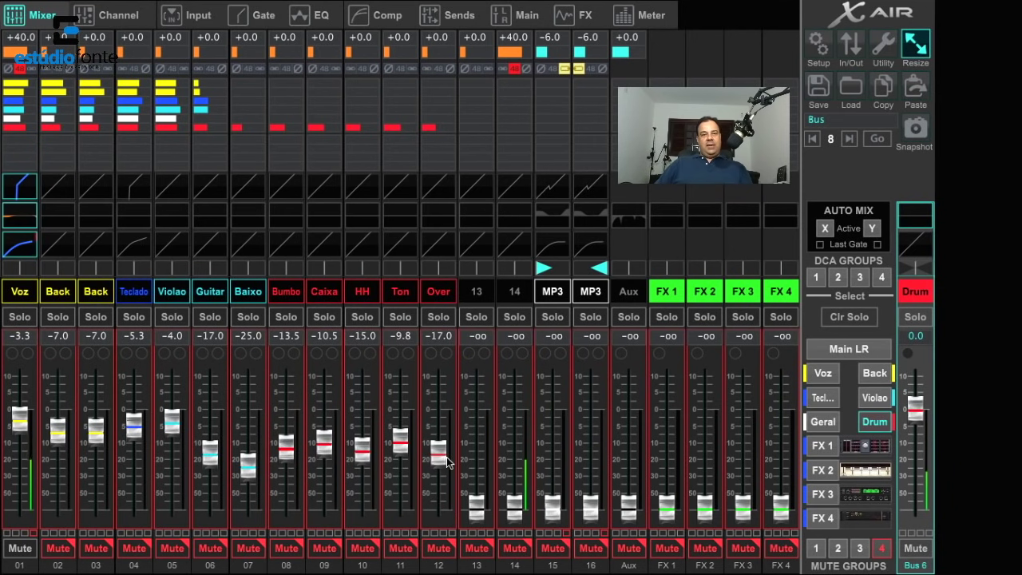
pyautogui.click(822, 373)
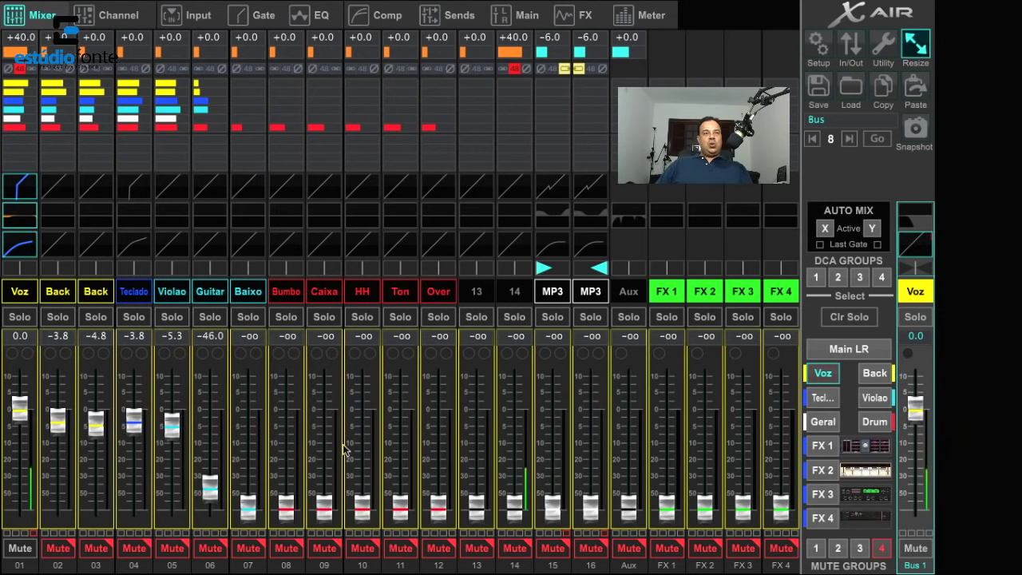
pyautogui.click(872, 381)
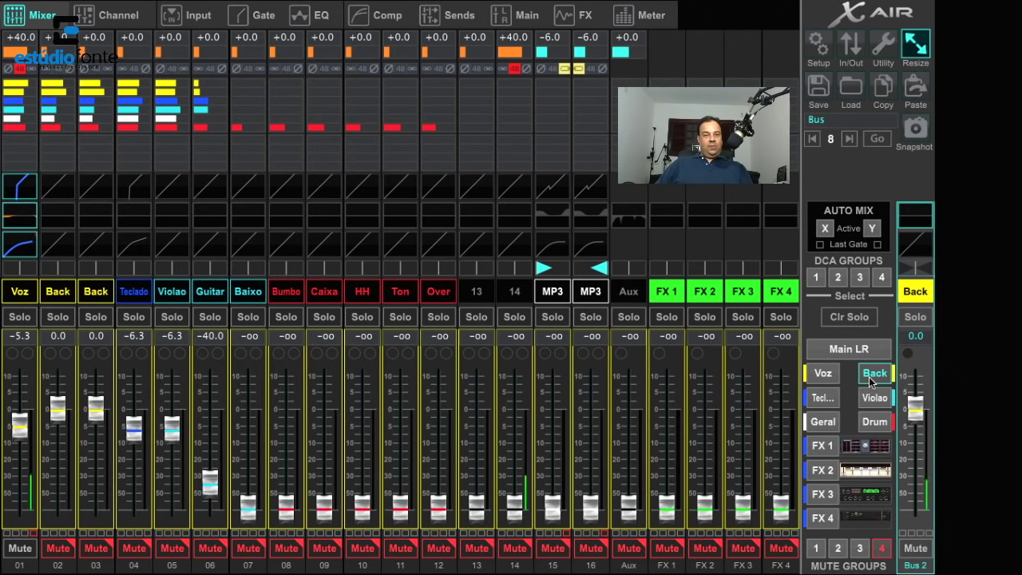
pyautogui.click(825, 402)
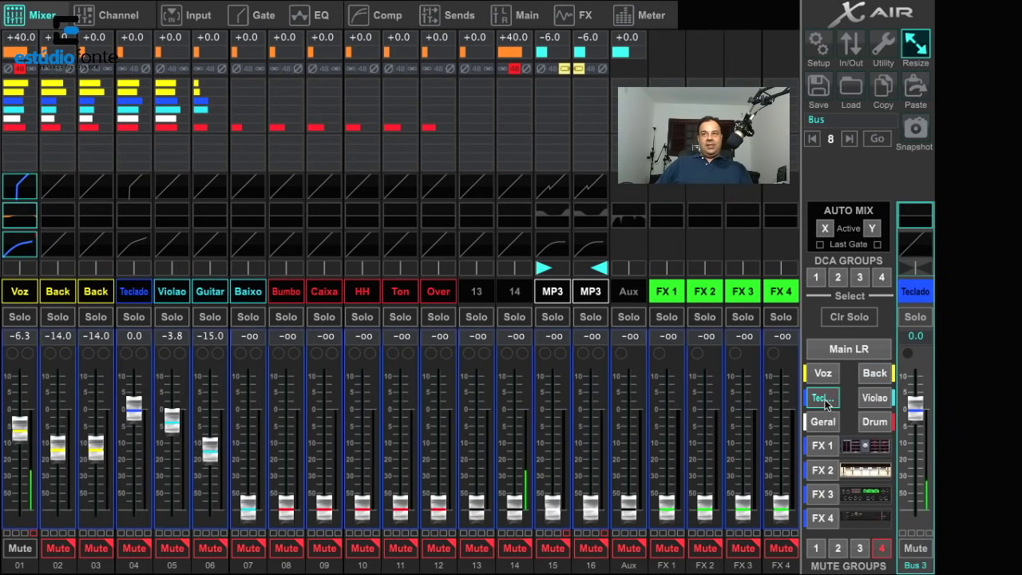
pyautogui.click(866, 399)
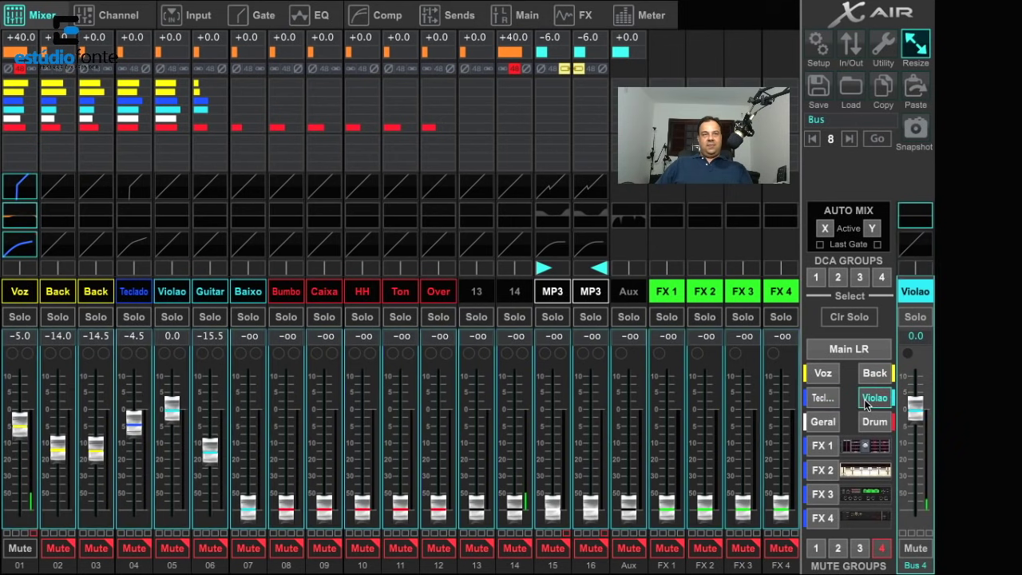
pyautogui.click(833, 425)
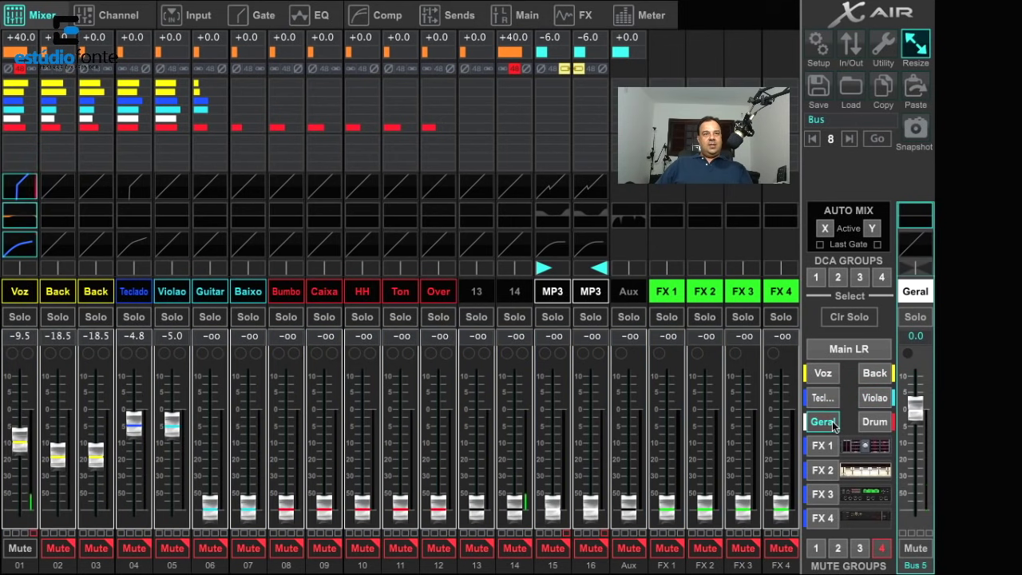
pyautogui.click(875, 426)
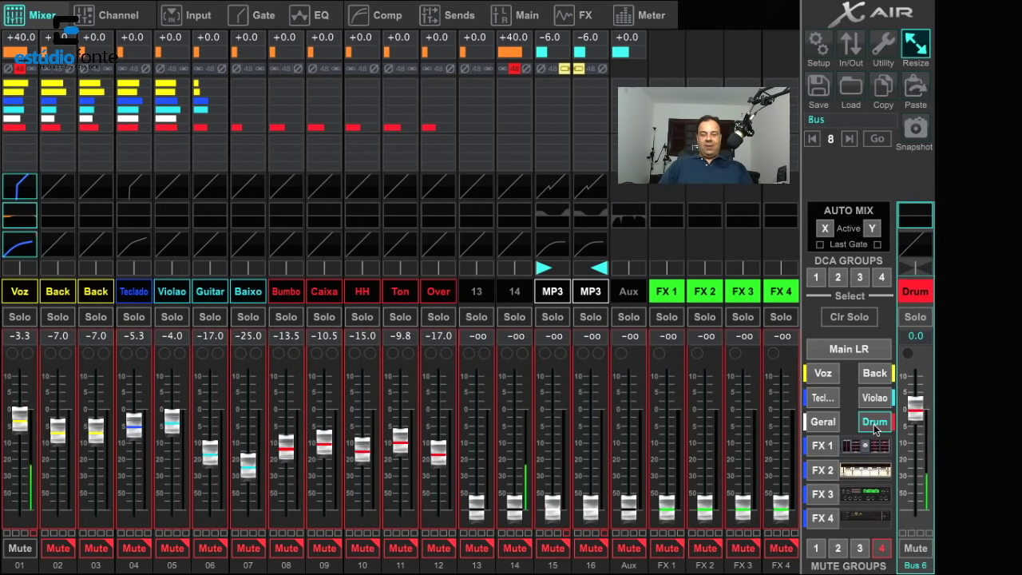
pyautogui.click(845, 354)
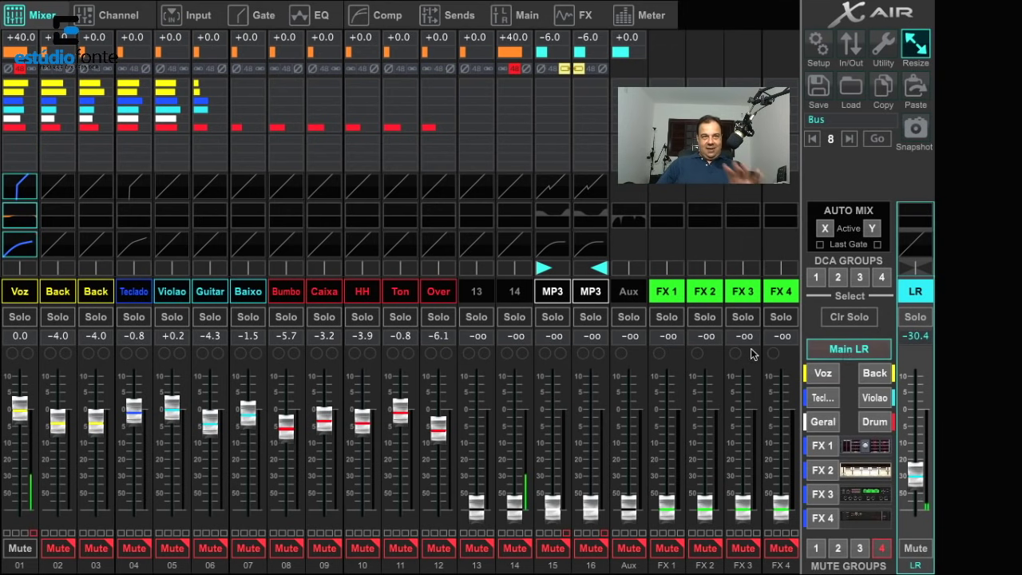
# Cycle through the Voz, Back, Teclado, Violao, Drum and Geral bus mixes once more and return to Voz.
pyautogui.click(826, 375)
pyautogui.click(870, 376)
pyautogui.click(823, 396)
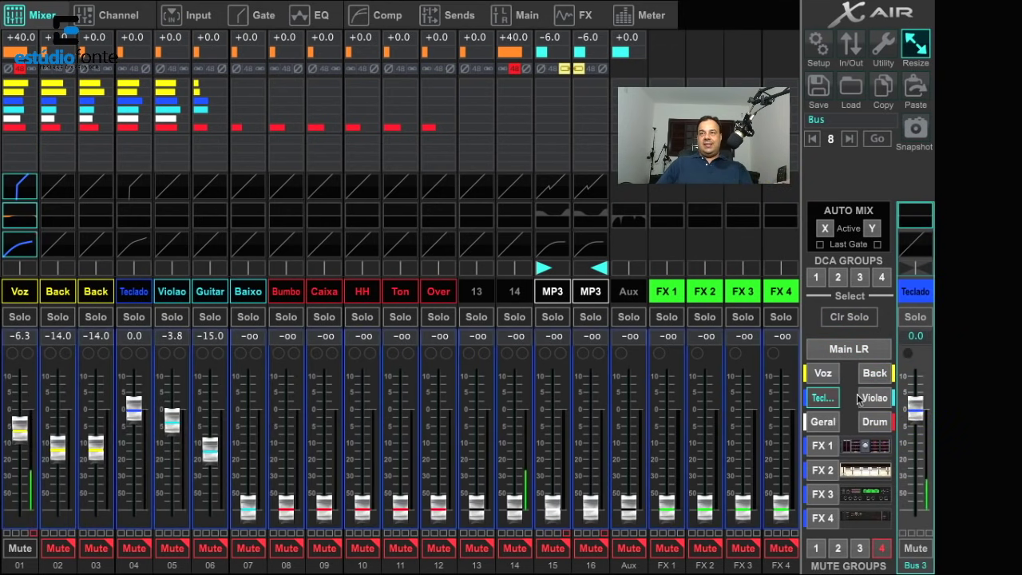
pyautogui.click(872, 399)
pyautogui.click(876, 423)
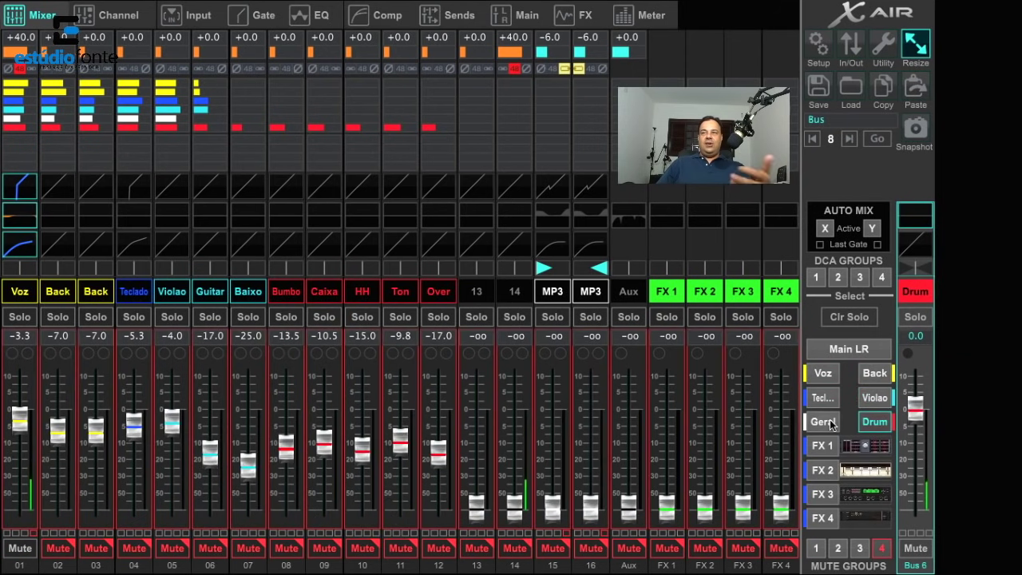
pyautogui.click(827, 421)
pyautogui.click(821, 375)
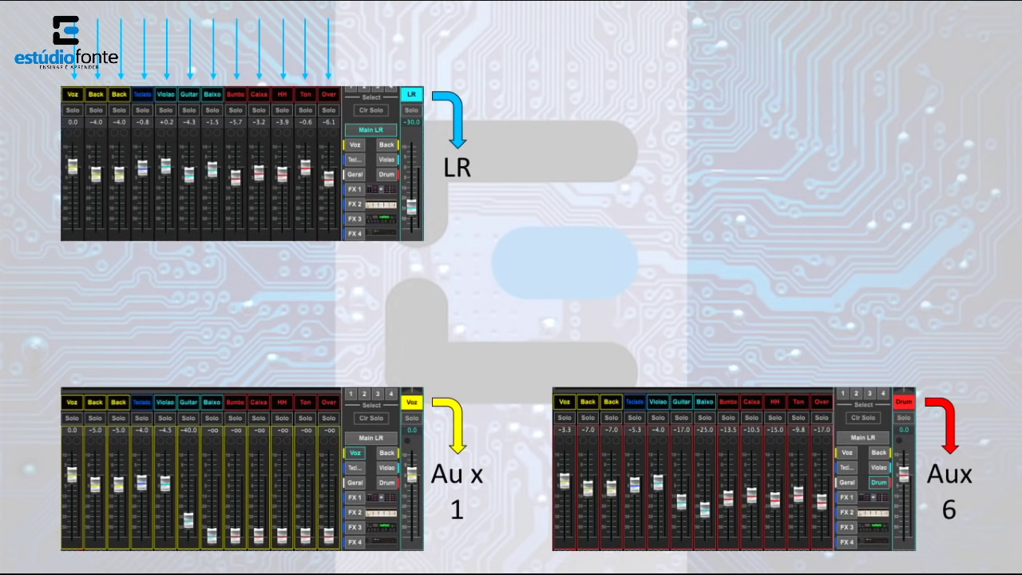
pyautogui.click(318, 117)
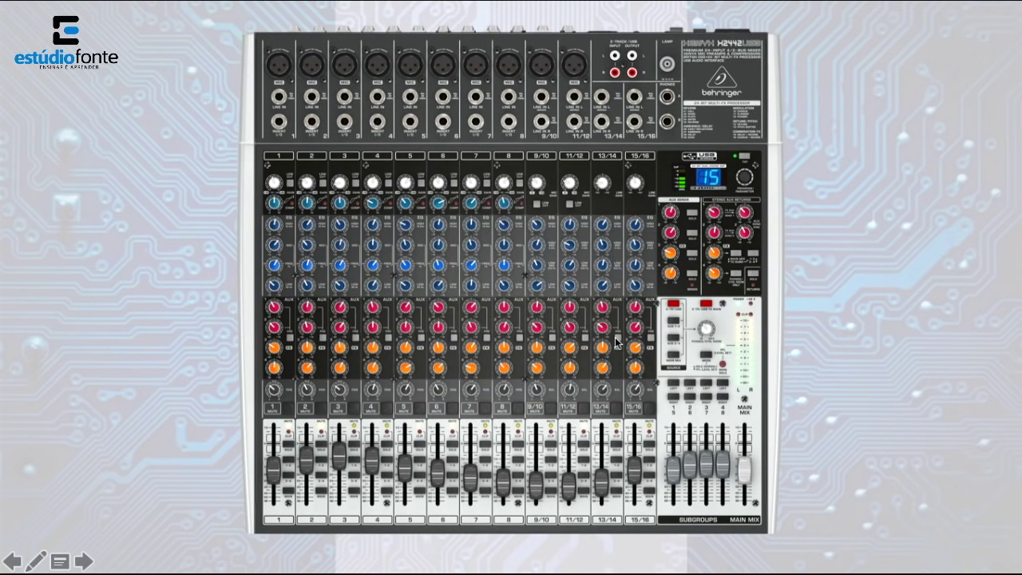
pyautogui.press('Right')
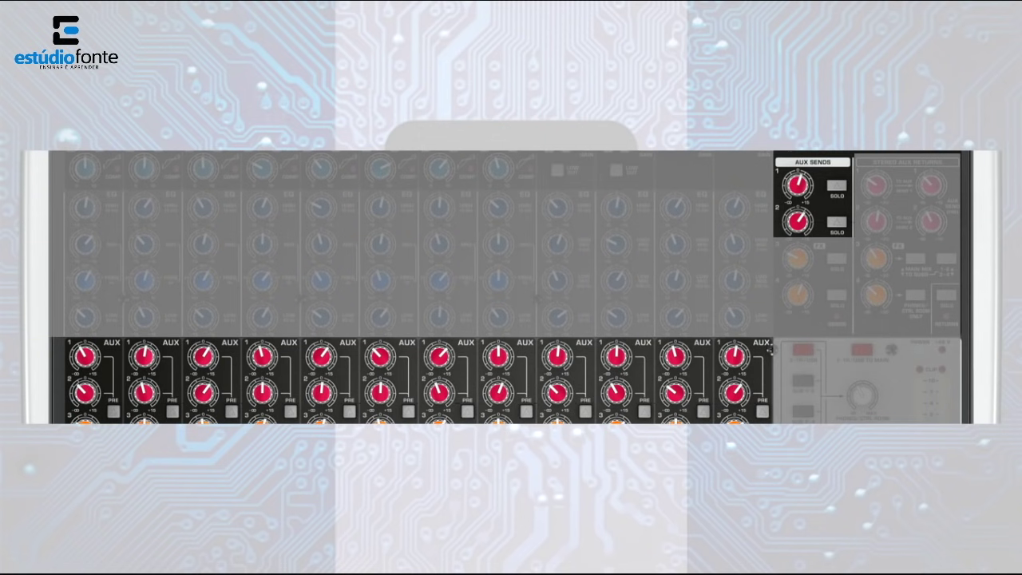
pyautogui.press('Right')
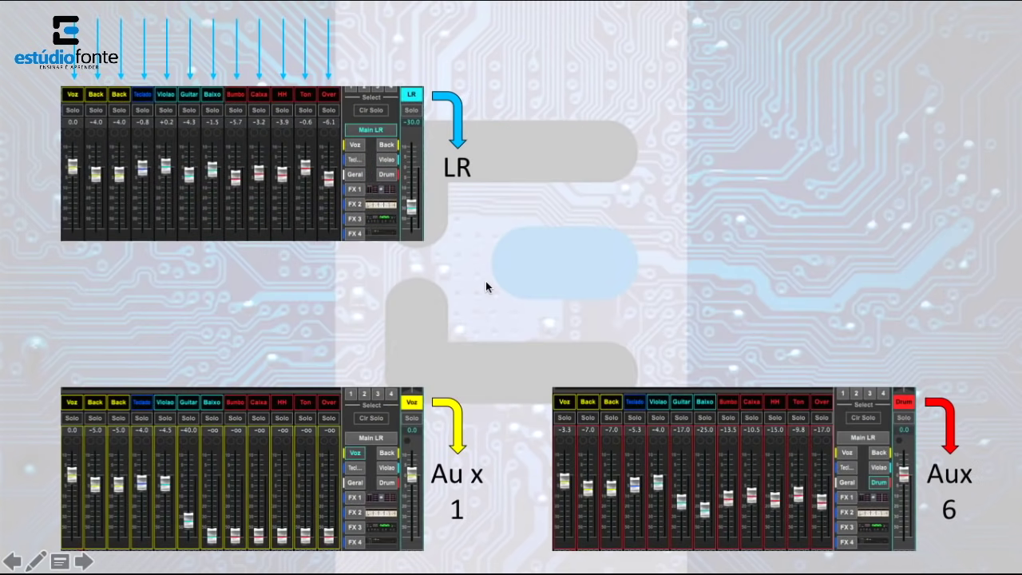
pyautogui.press('Right')
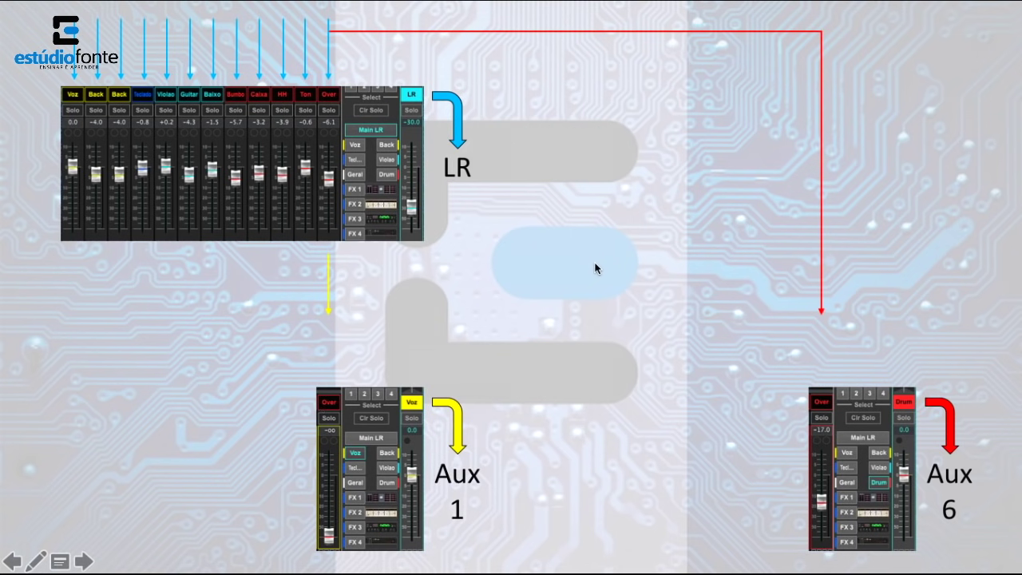
pyautogui.press('Right')
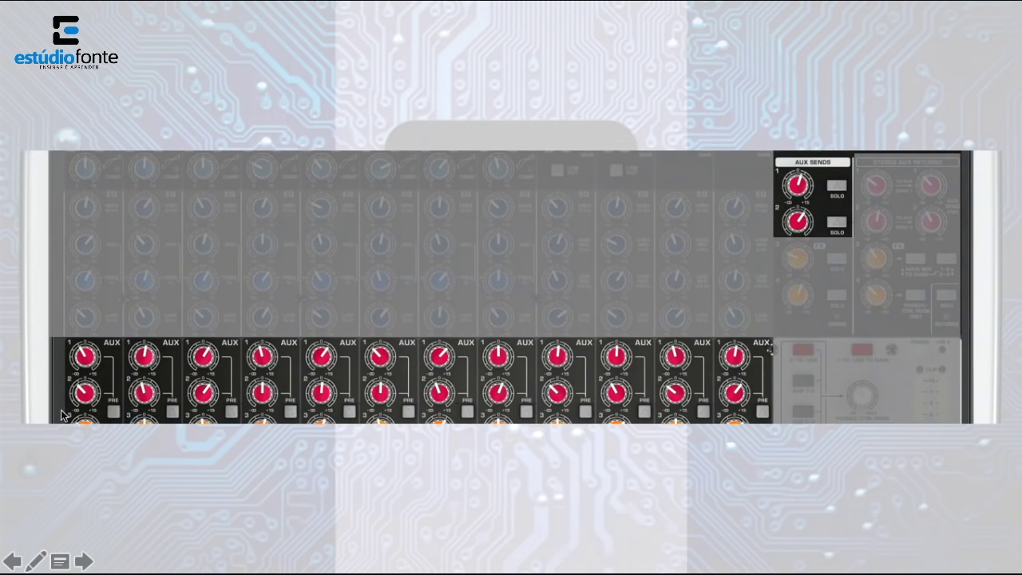
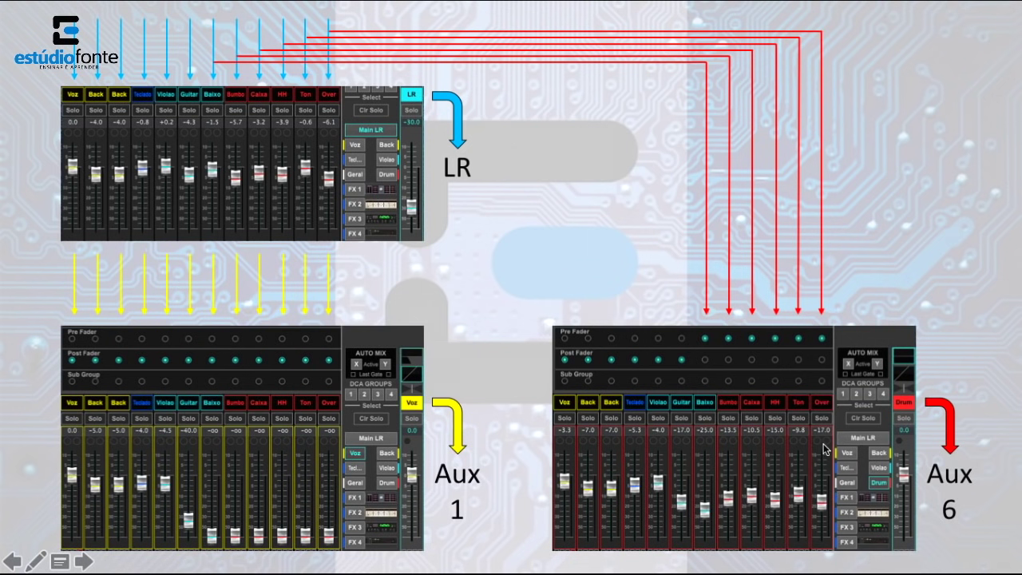
pyautogui.click(734, 451)
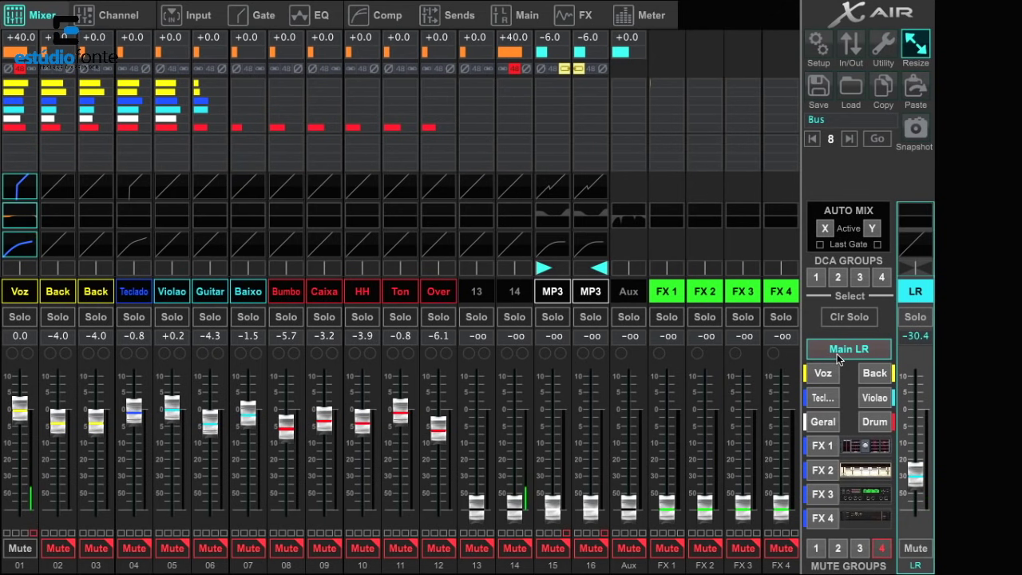
# Review the channel send tap points of the Voz bus, then those of the Drum bus.
pyautogui.click(823, 374)
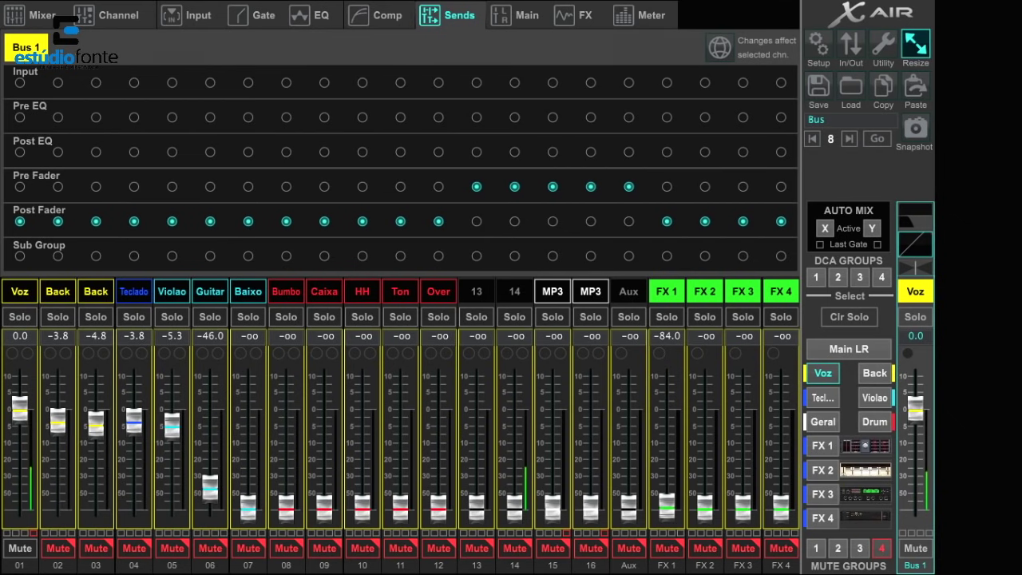
pyautogui.click(873, 423)
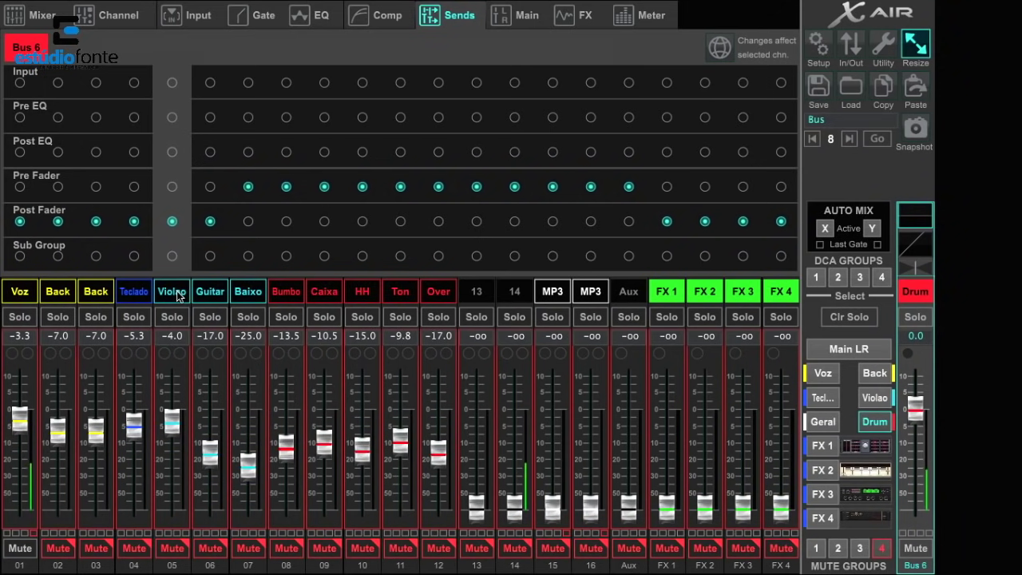
# Enable the gate, EQ and compressor on the Violao channel.
pyautogui.click(42, 18)
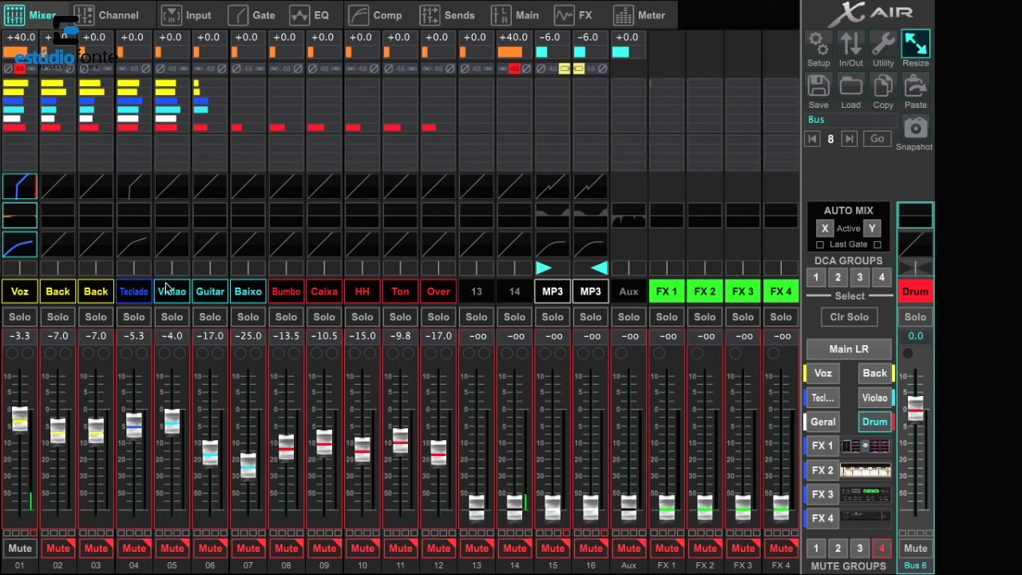
pyautogui.click(171, 196)
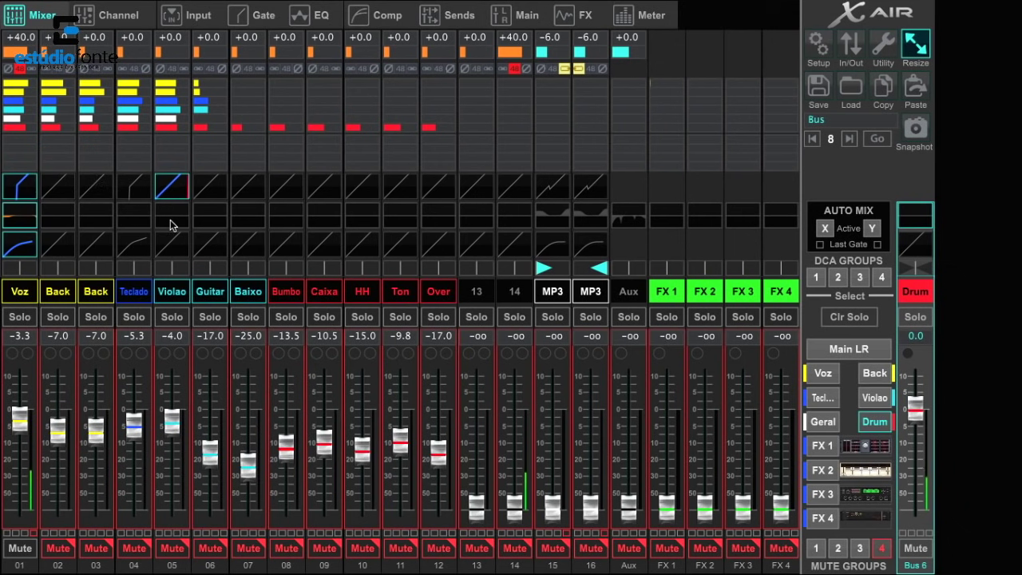
pyautogui.click(170, 226)
pyautogui.click(173, 242)
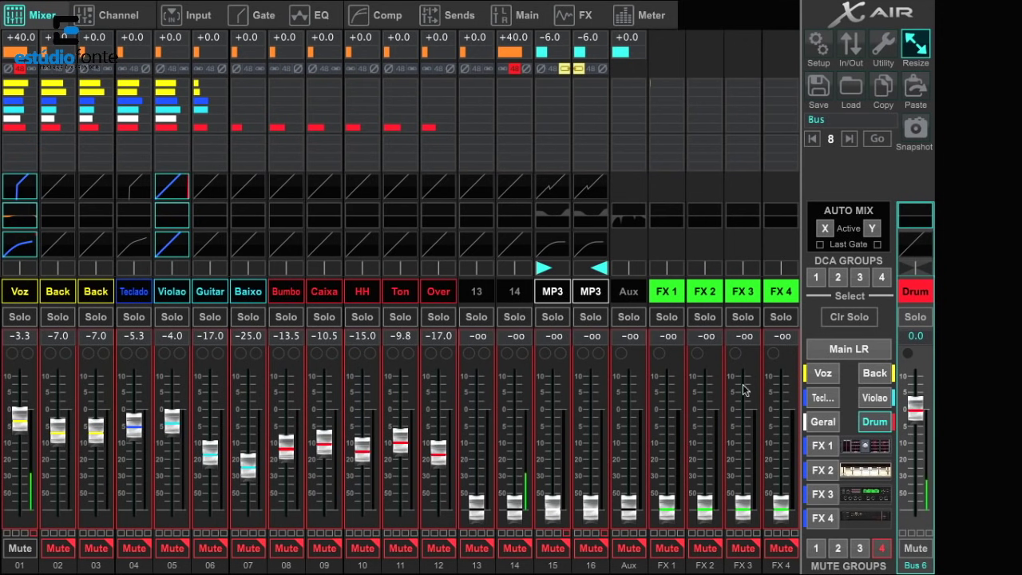
# In the Violao bus mix, lower the bus level to -0.4 dB and set the Violao channel's send tap to Pre EQ.
pyautogui.click(885, 399)
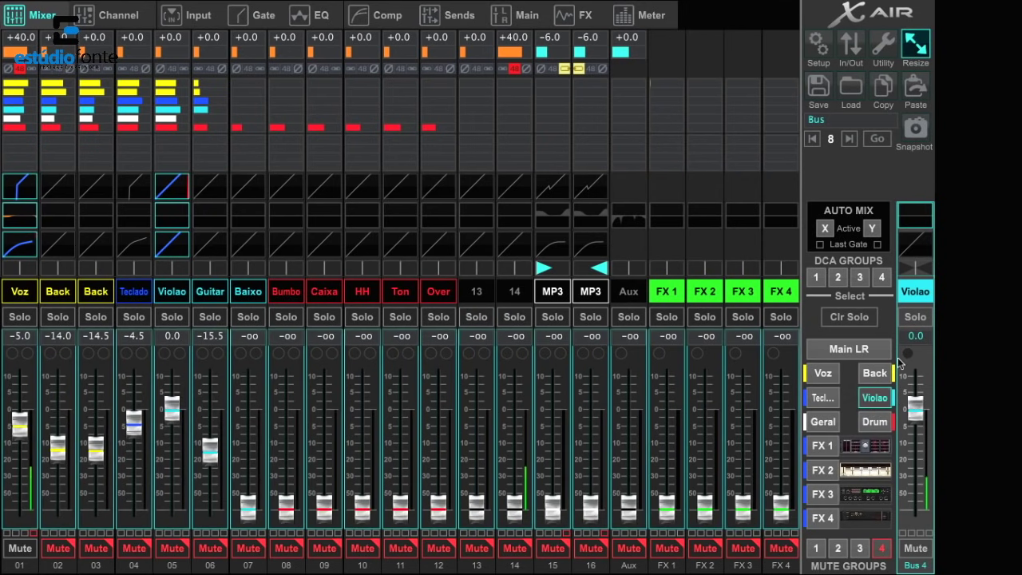
pyautogui.scroll(-1, 922, 375)
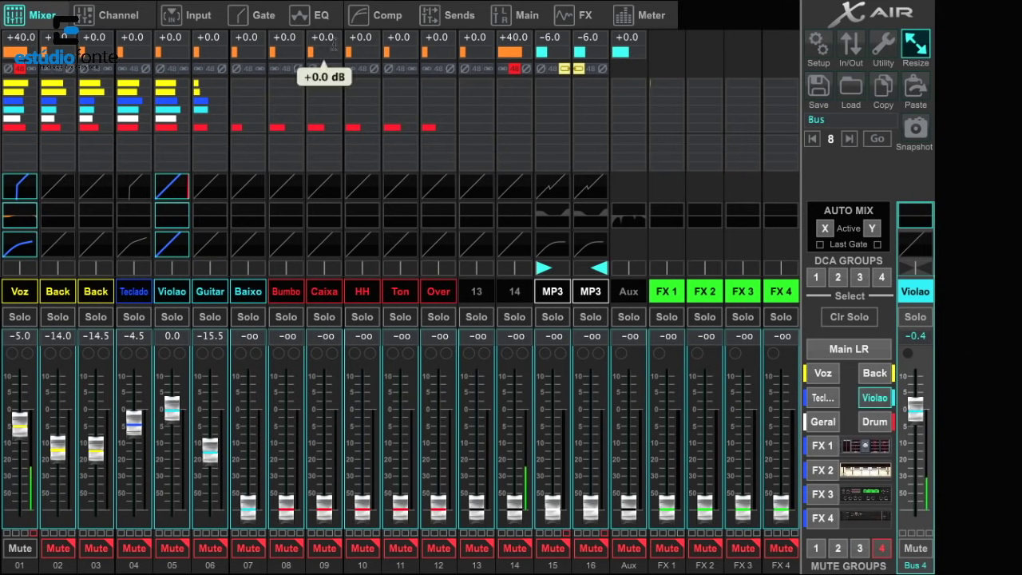
pyautogui.click(459, 17)
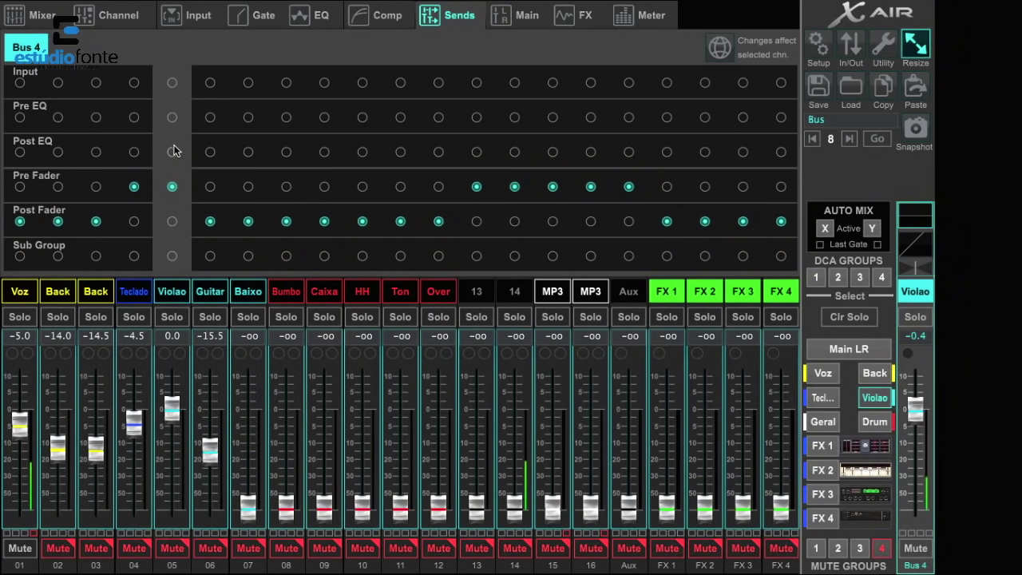
pyautogui.click(171, 118)
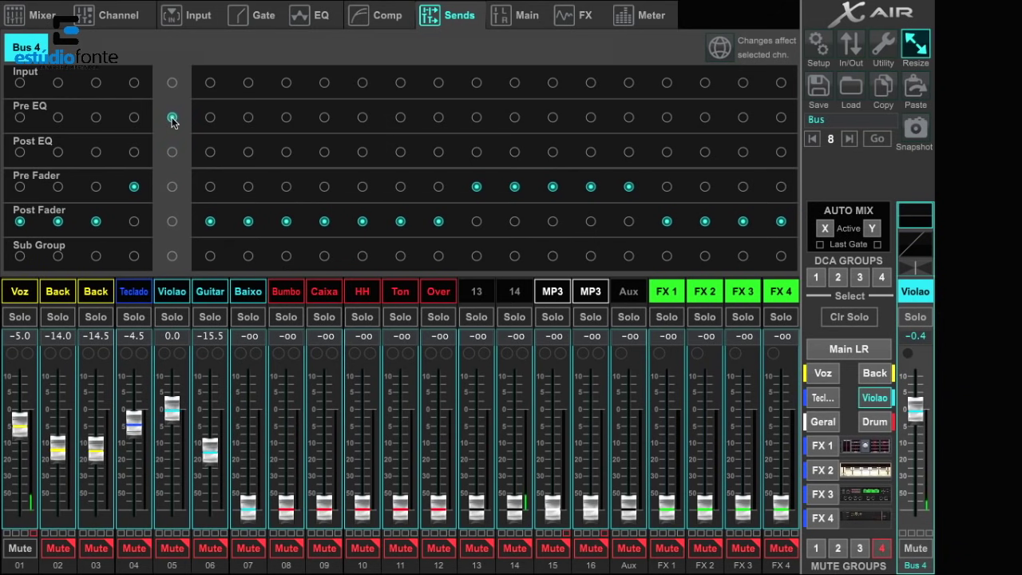